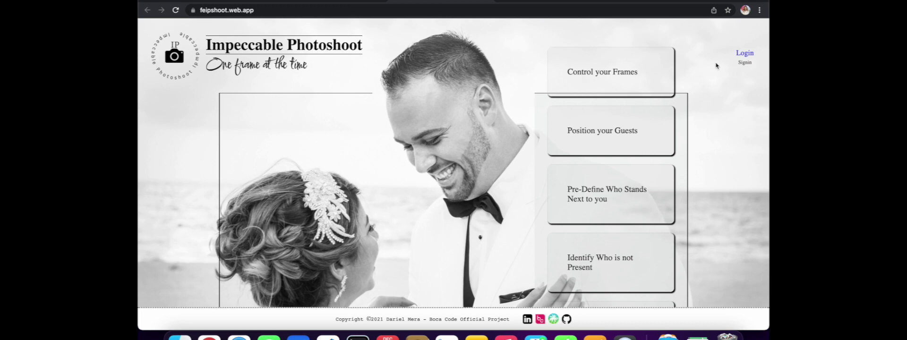
Open the Shot Suggestions List and scroll through the numbered Bride to Bride + Groom pairings.
click(744, 54)
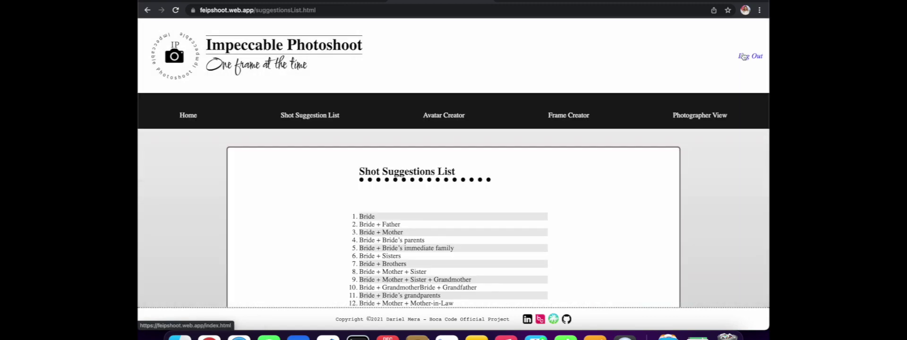
scroll(400, 168, down, 5)
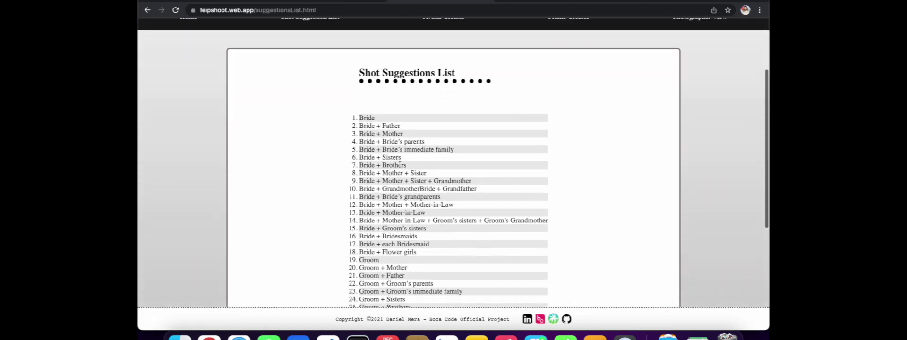
scroll(399, 164, down, 1)
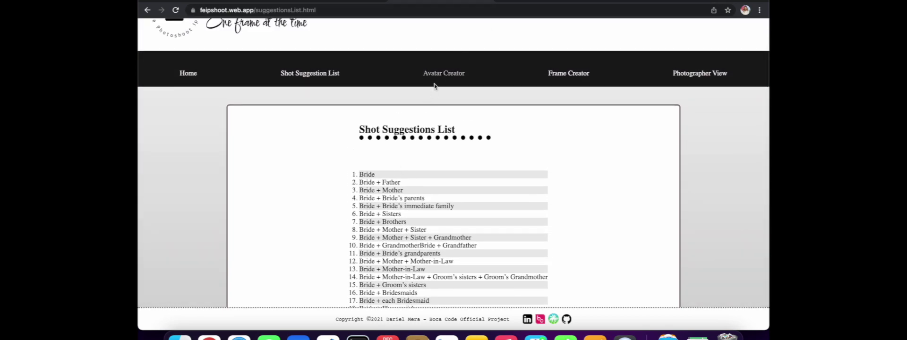
Go to the Avatar Creator page and scroll down to the wedding-party guest cards.
click(438, 81)
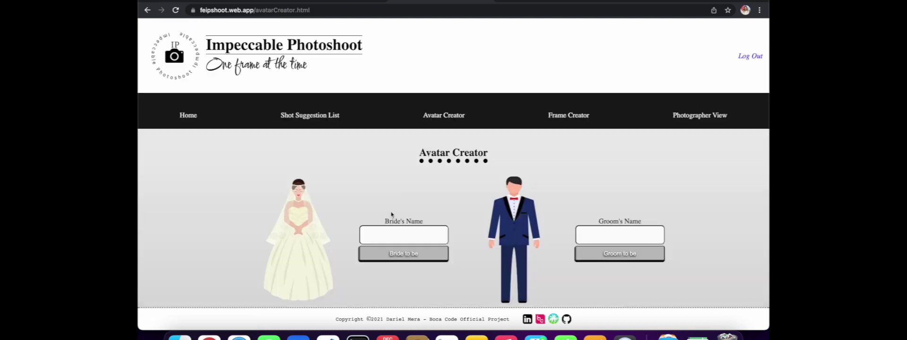
scroll(390, 211, down, 5)
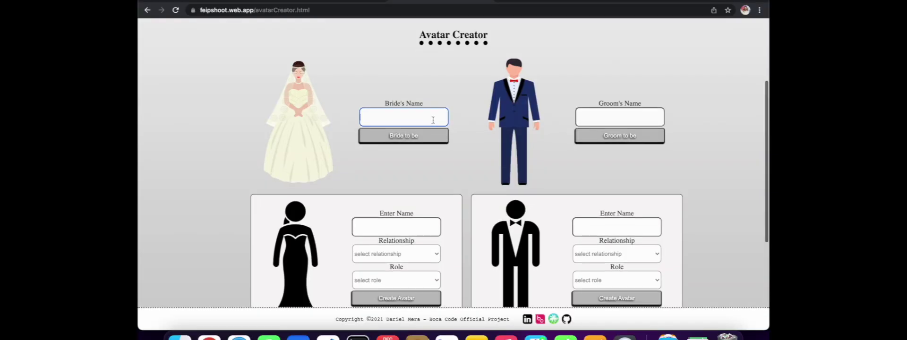
scroll(432, 120, down, 2)
scroll(432, 120, down, 3)
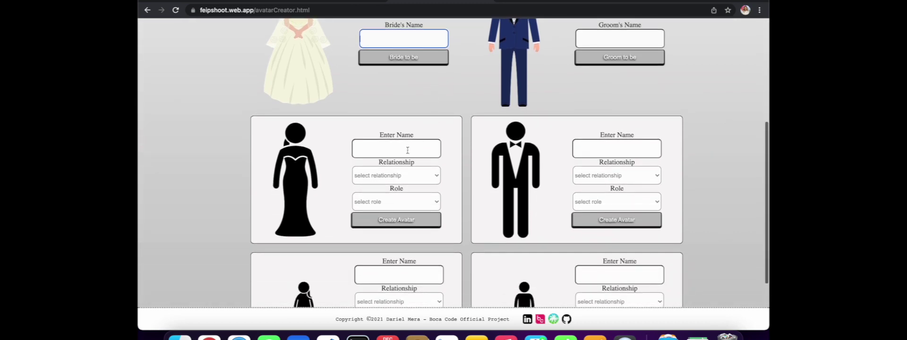
Look through the female guest's relationship and role dropdowns without choosing anything.
click(408, 148)
click(402, 173)
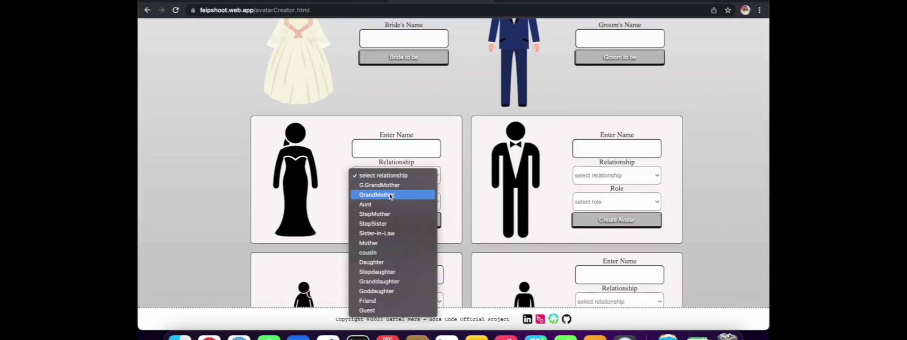
click(316, 175)
scroll(359, 179, down, 1)
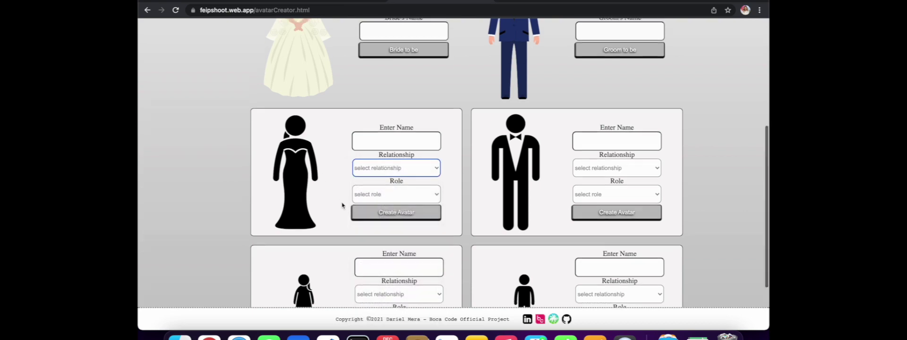
click(385, 185)
click(326, 150)
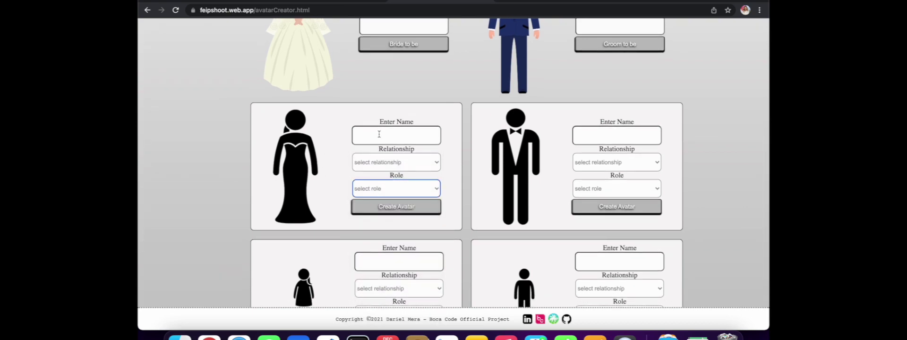
scroll(379, 127, up, 3)
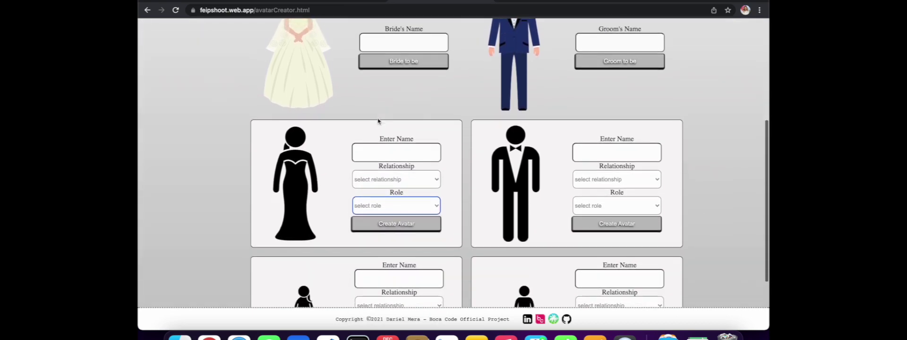
scroll(378, 122, down, 1)
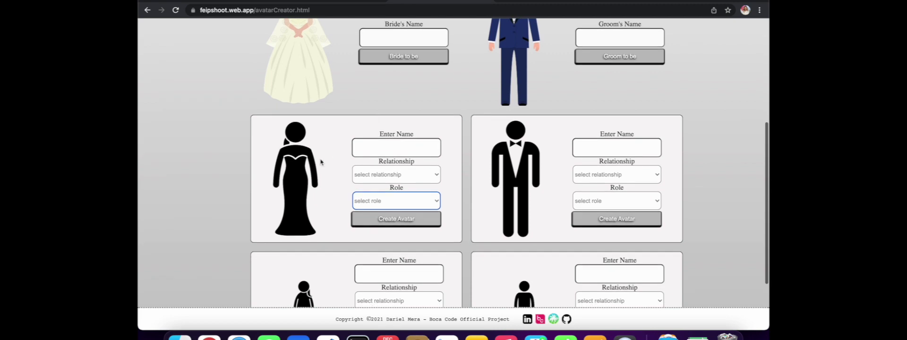
Recheck the female guest's name field, then her relationship and role options, leaving them unset.
click(417, 144)
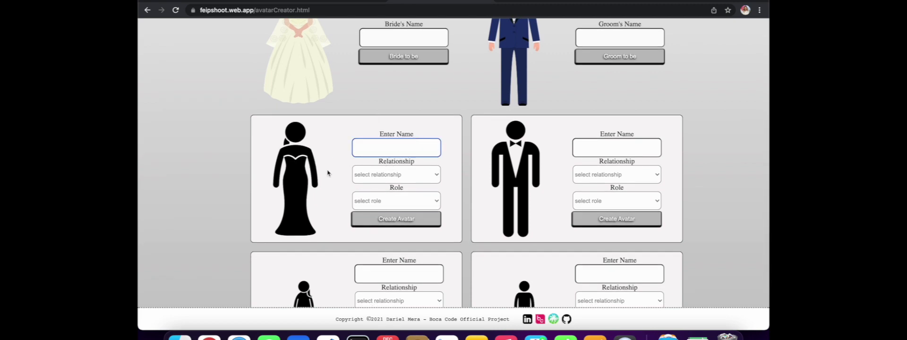
click(402, 175)
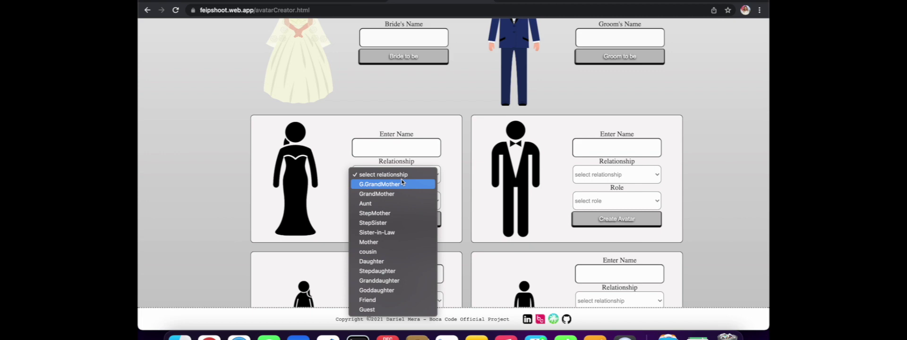
click(345, 186)
click(387, 200)
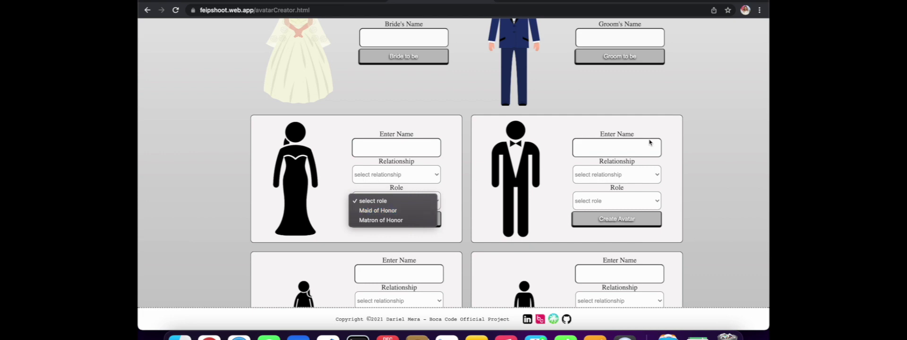
click(663, 150)
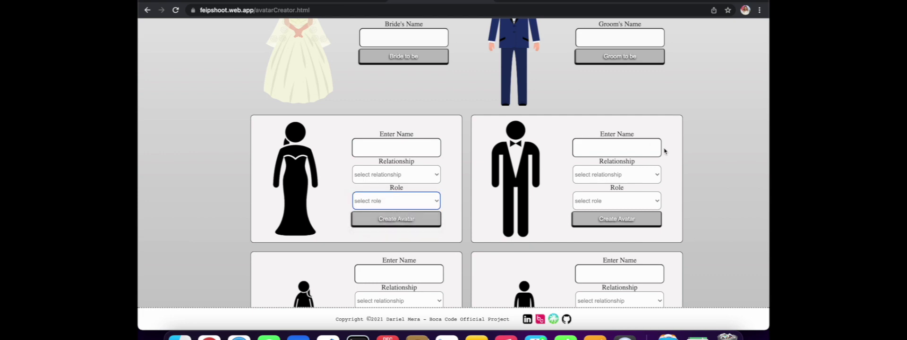
Browse the male guest's role and relationship options, leaving both unselected.
click(639, 216)
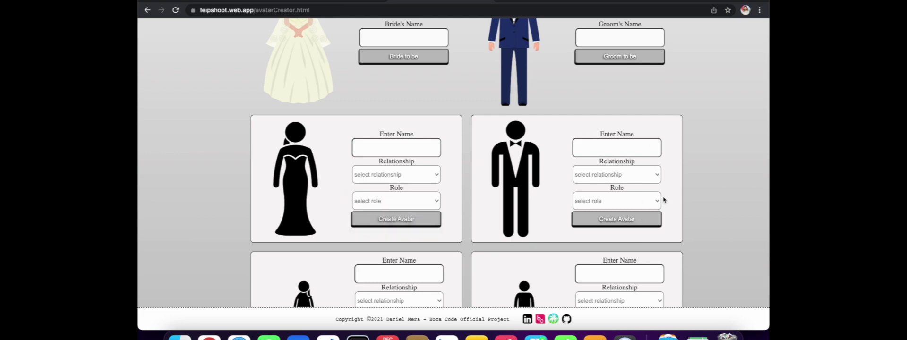
click(655, 202)
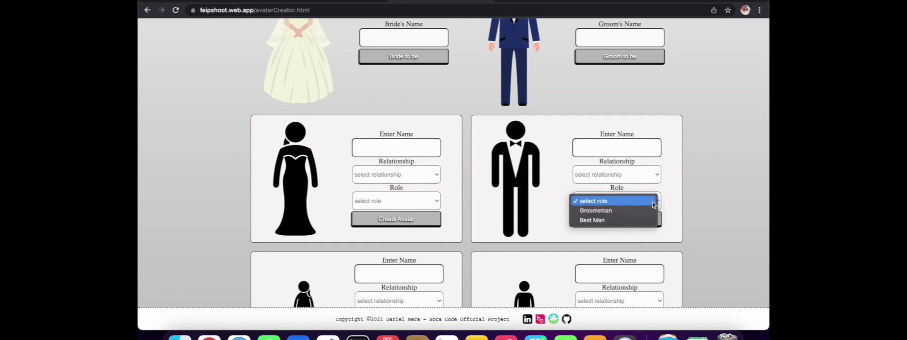
click(654, 181)
click(663, 169)
scroll(664, 196, down, 2)
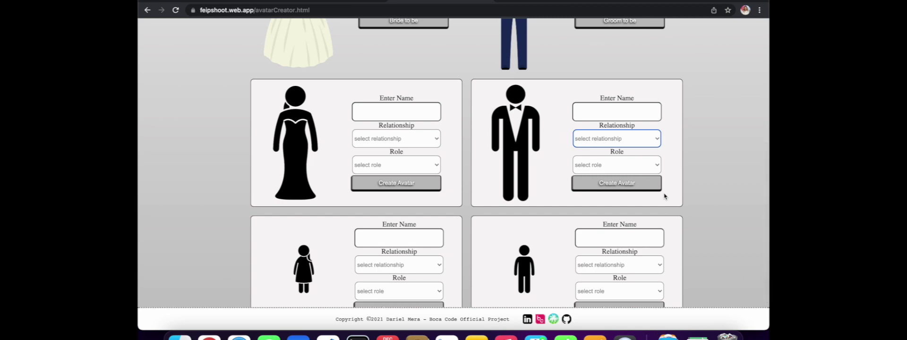
scroll(664, 193, up, 8)
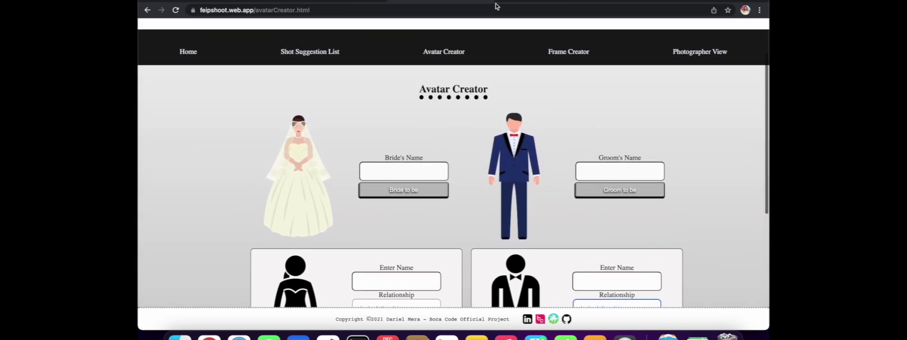
Switch to the Frame Creator and scroll down to the Frame 01 canvas.
click(582, 52)
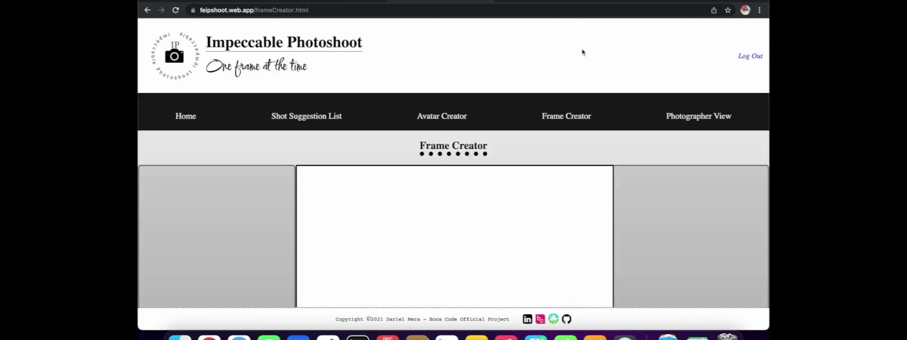
scroll(582, 101, down, 4)
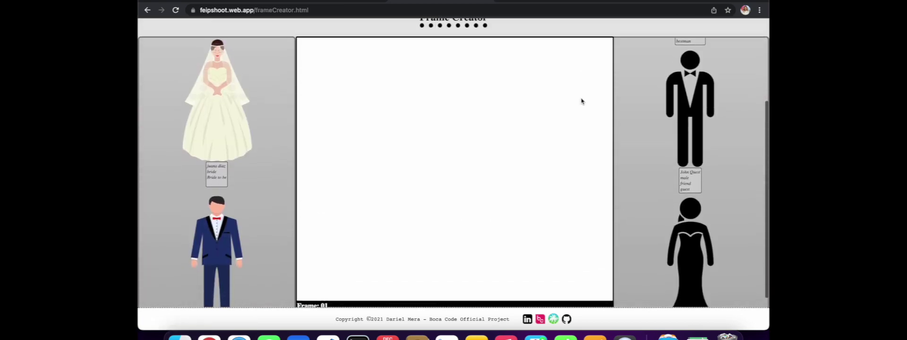
scroll(581, 100, down, 2)
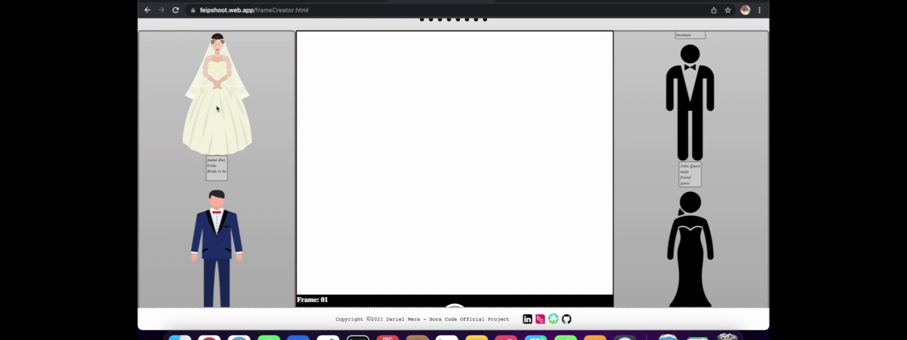
Drag in the bride, best man, groom, maid of honor, another groomsman and another woman, then move the groom to the right end.
drag(241, 108, 530, 167)
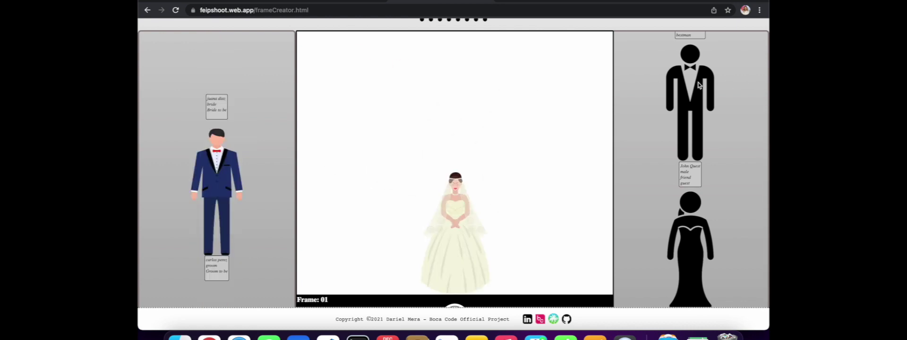
drag(699, 85, 577, 140)
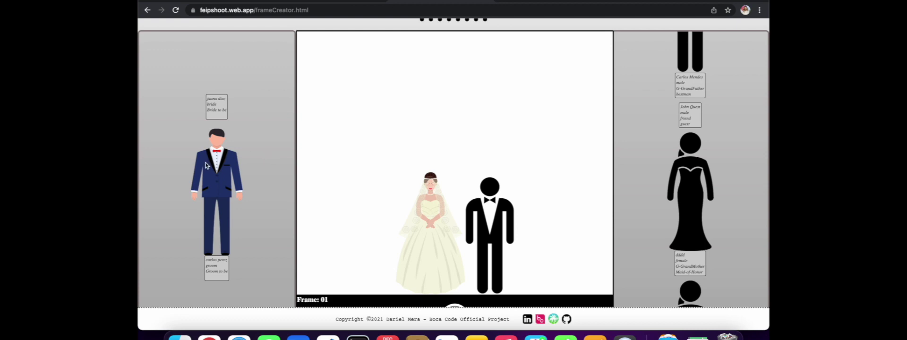
drag(205, 165, 473, 189)
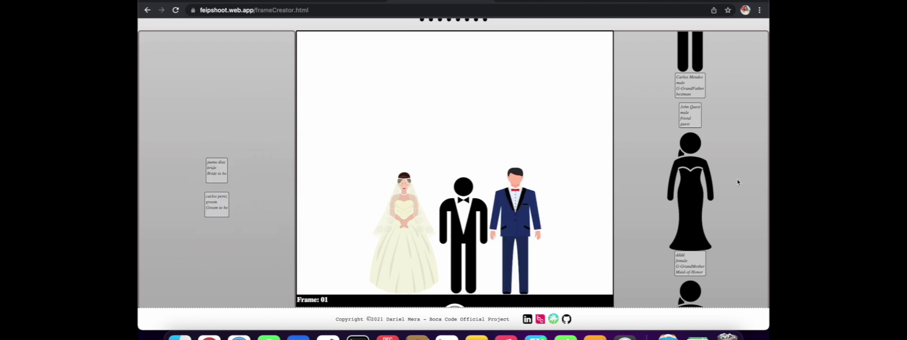
drag(706, 179, 570, 177)
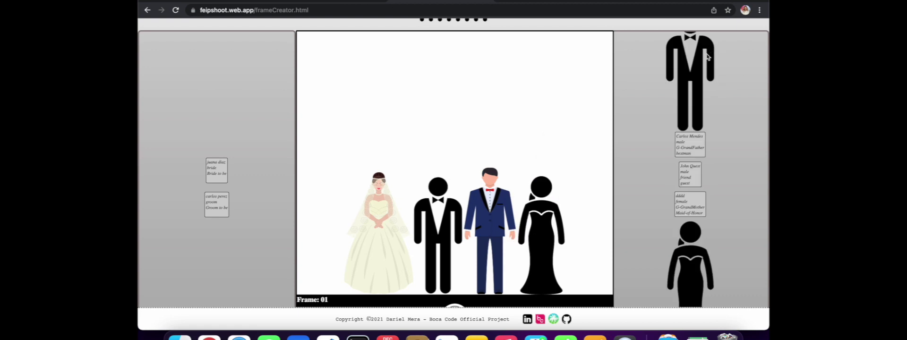
drag(694, 59, 597, 133)
drag(687, 199, 588, 161)
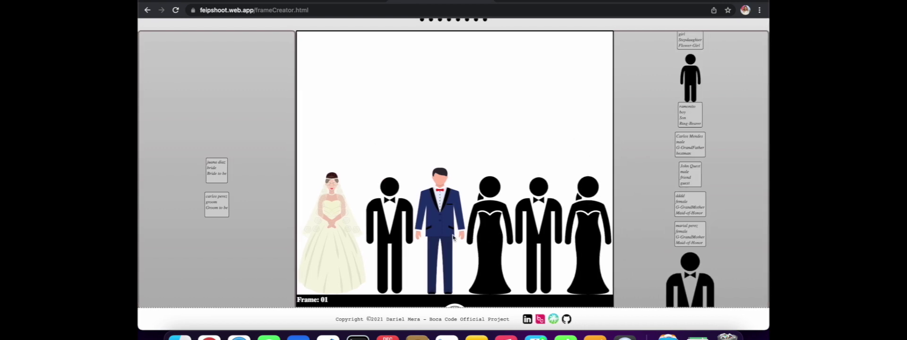
drag(437, 191, 592, 134)
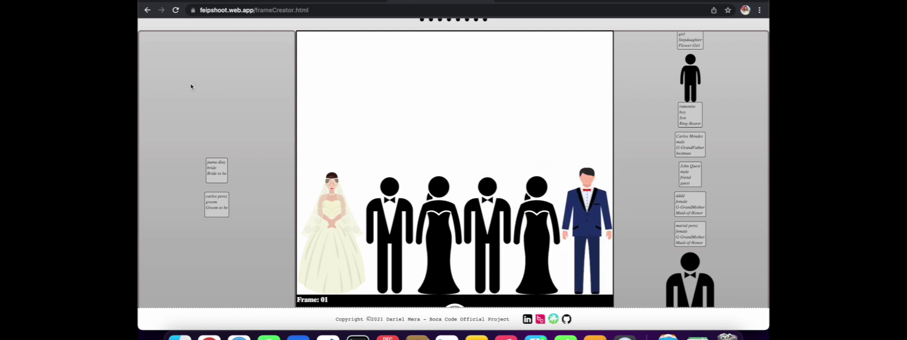
Reload to clear Frame 01, then place the bride, best man, groom and maid of honor.
click(175, 12)
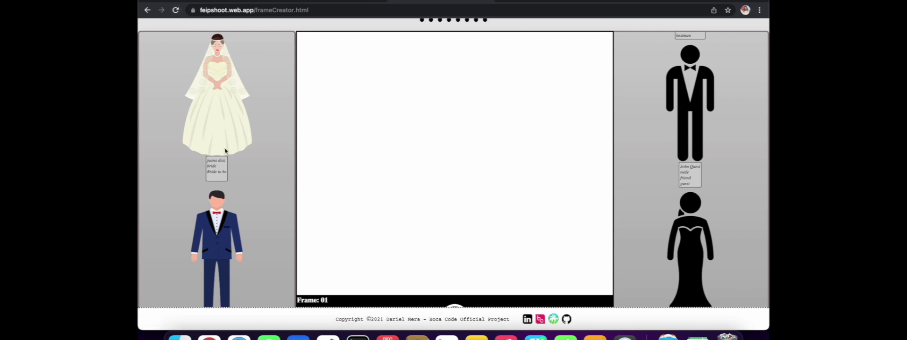
drag(222, 165, 577, 191)
scroll(577, 191, down, 1)
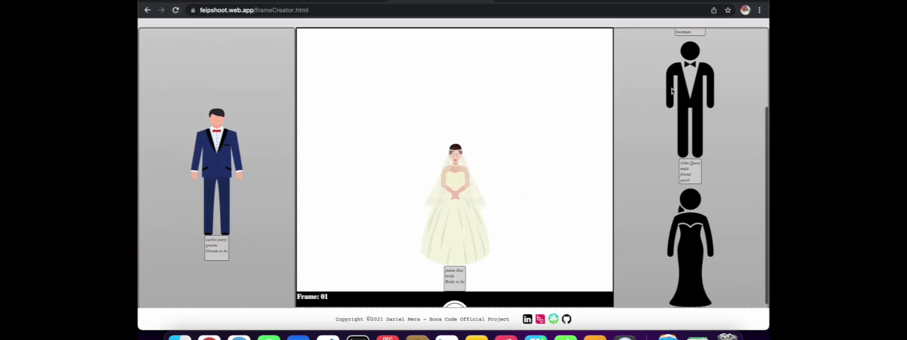
drag(693, 80, 581, 144)
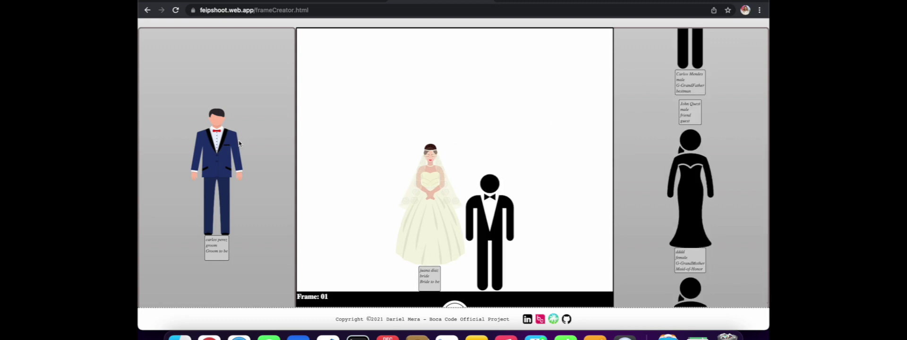
drag(225, 150, 345, 161)
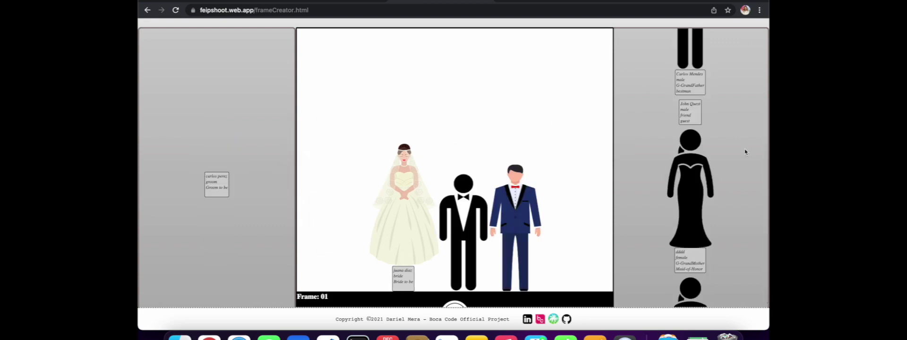
drag(688, 164, 577, 170)
Take the photo of the arranged frame with the smile button.
scroll(692, 168, down, 1)
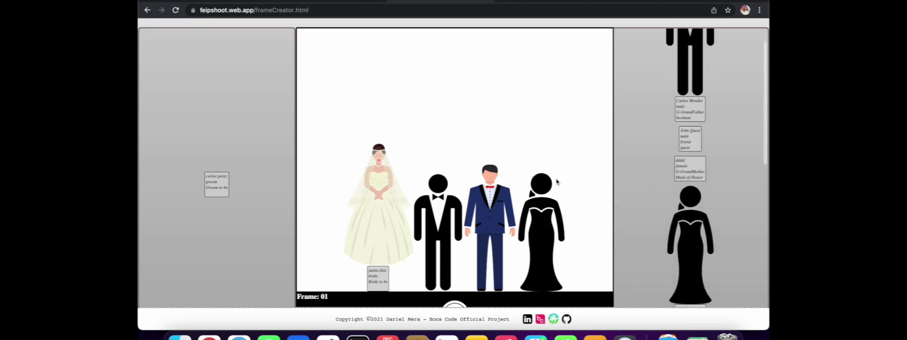
scroll(519, 212, down, 2)
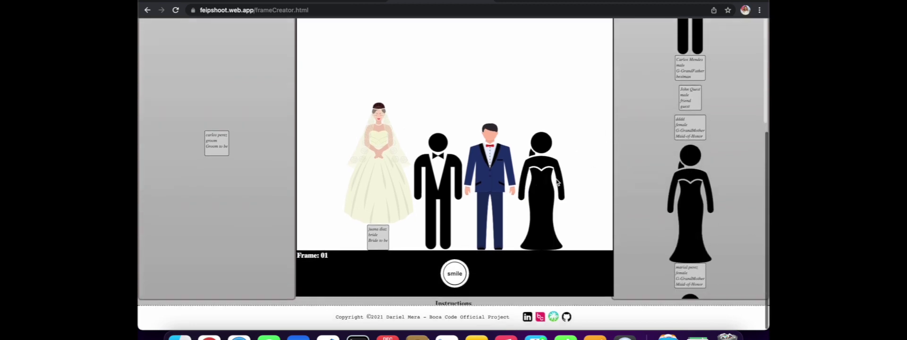
click(452, 282)
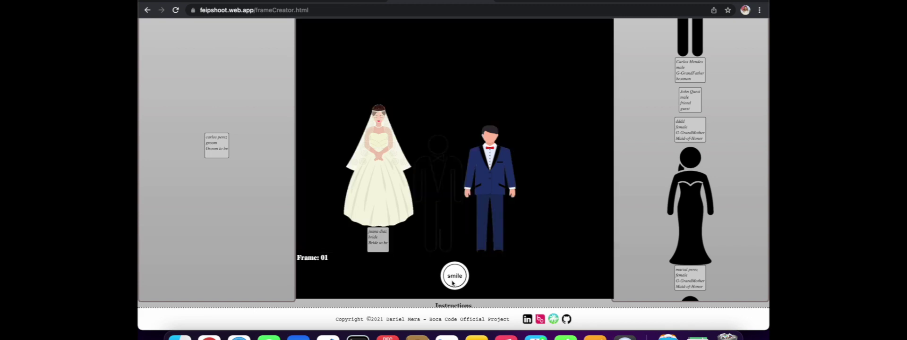
scroll(597, 180, up, 5)
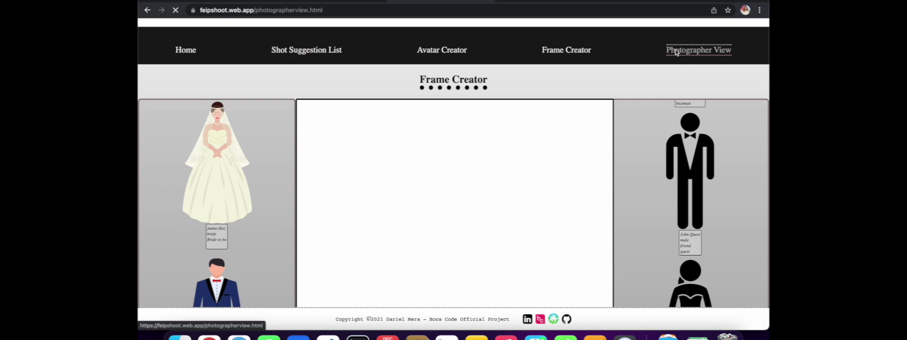
Scroll through the Photographer View frames down to Frame 06 and bring up the page's context menu.
scroll(671, 84, down, 2)
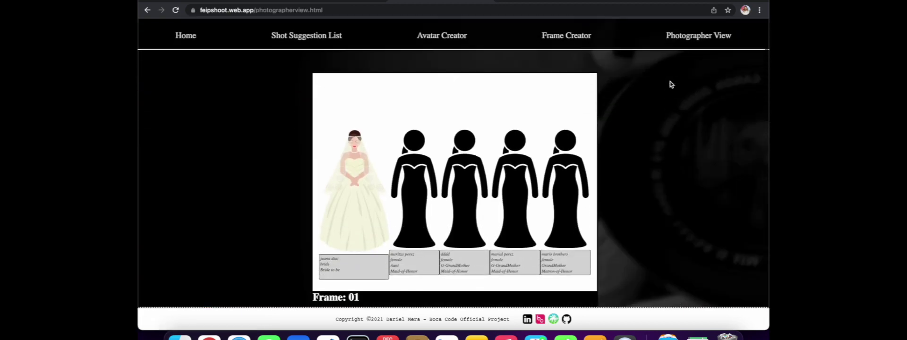
scroll(671, 84, down, 4)
scroll(670, 84, down, 5)
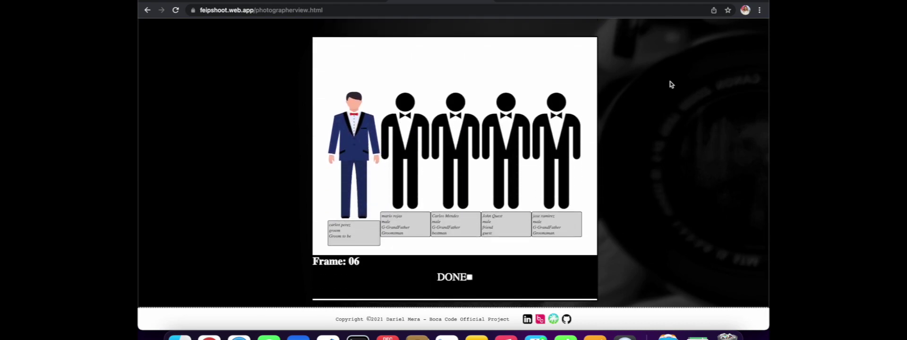
right_click(671, 85)
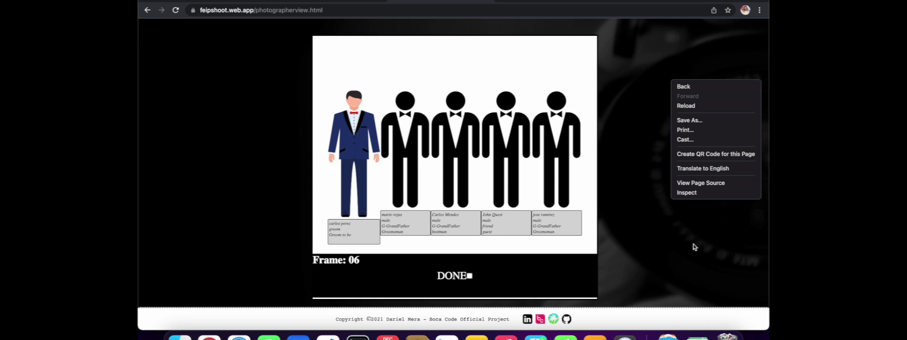
Close the context menu and scroll to finish on the Gracias thank-you slide.
click(666, 108)
scroll(665, 109, down, 5)
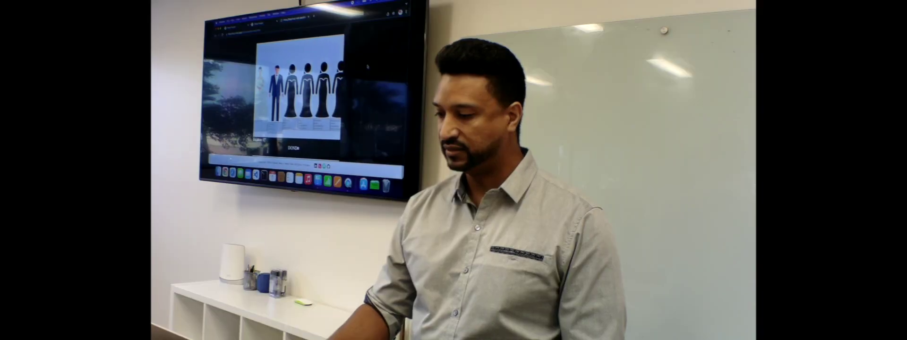